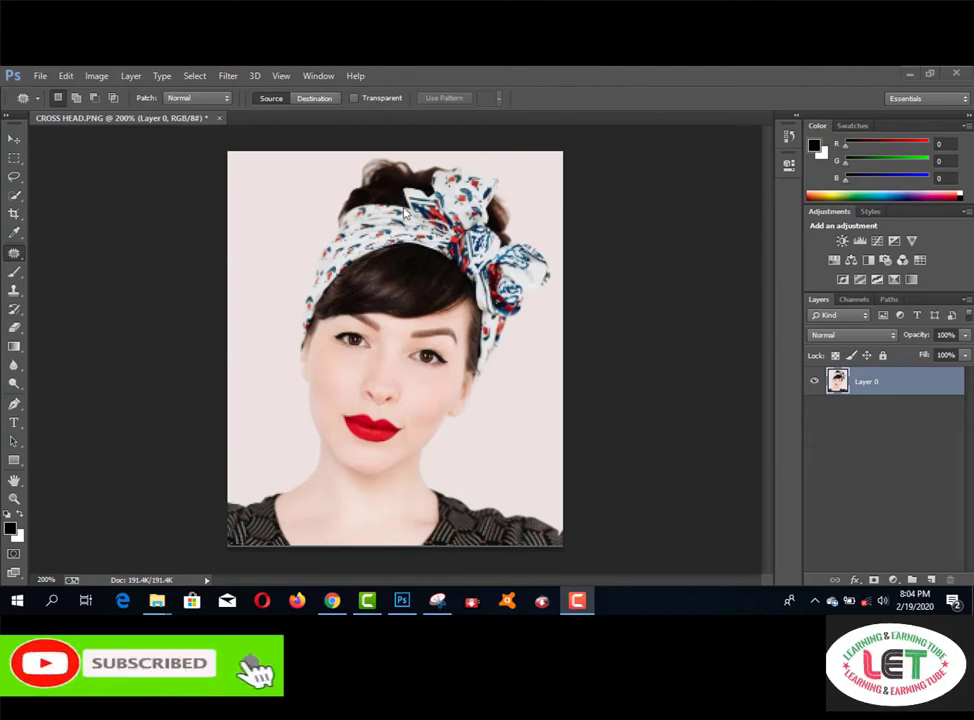
pyautogui.click(40, 75)
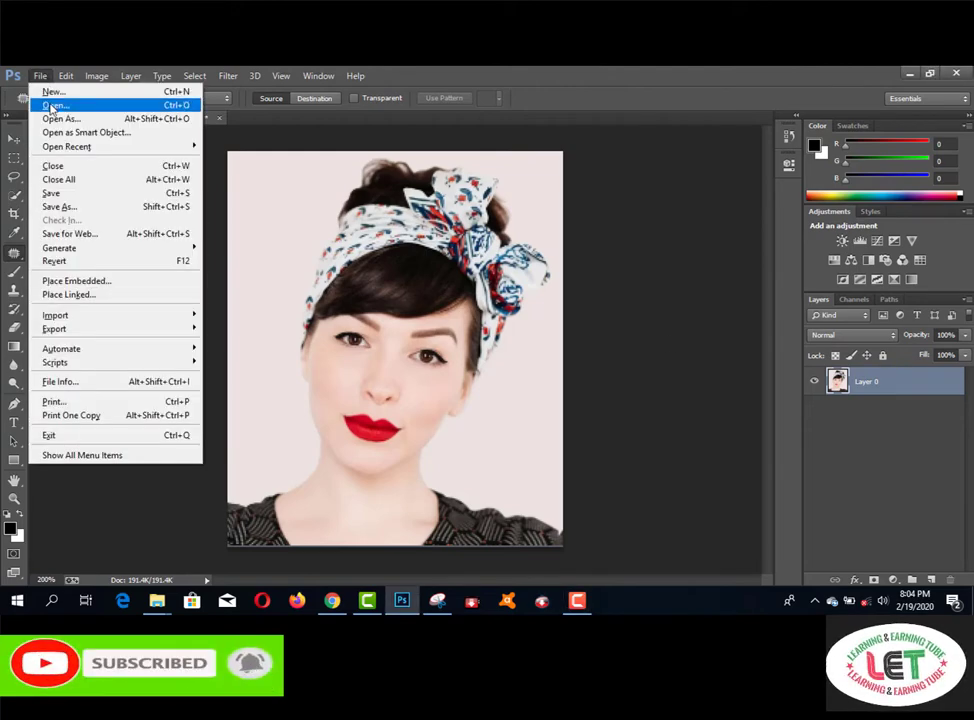
pyautogui.click(52, 105)
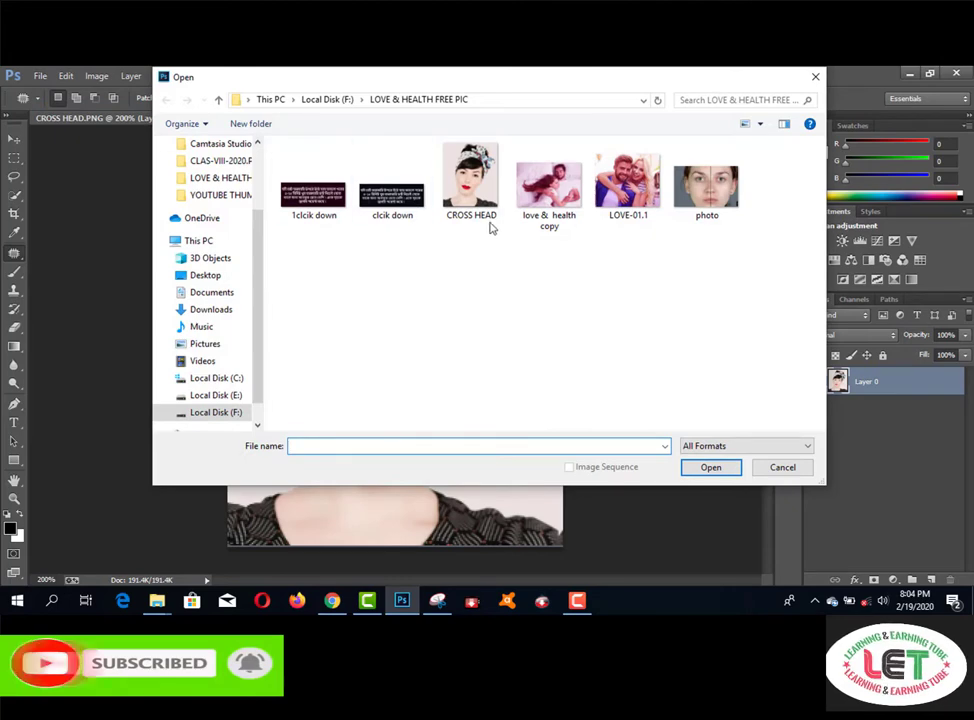
pyautogui.click(470, 190)
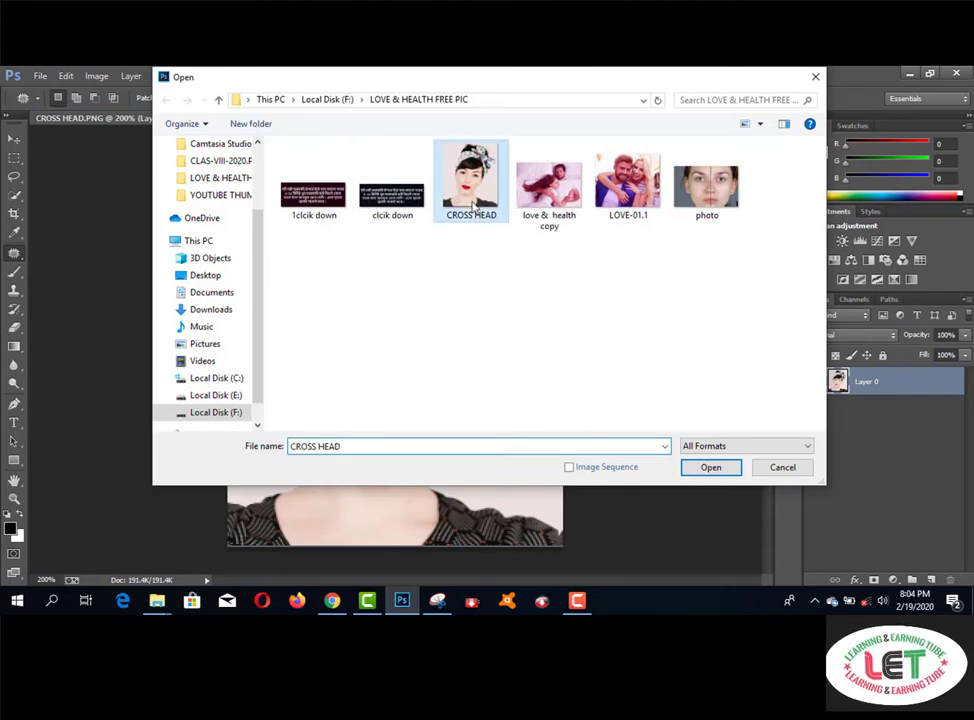
pyautogui.click(711, 467)
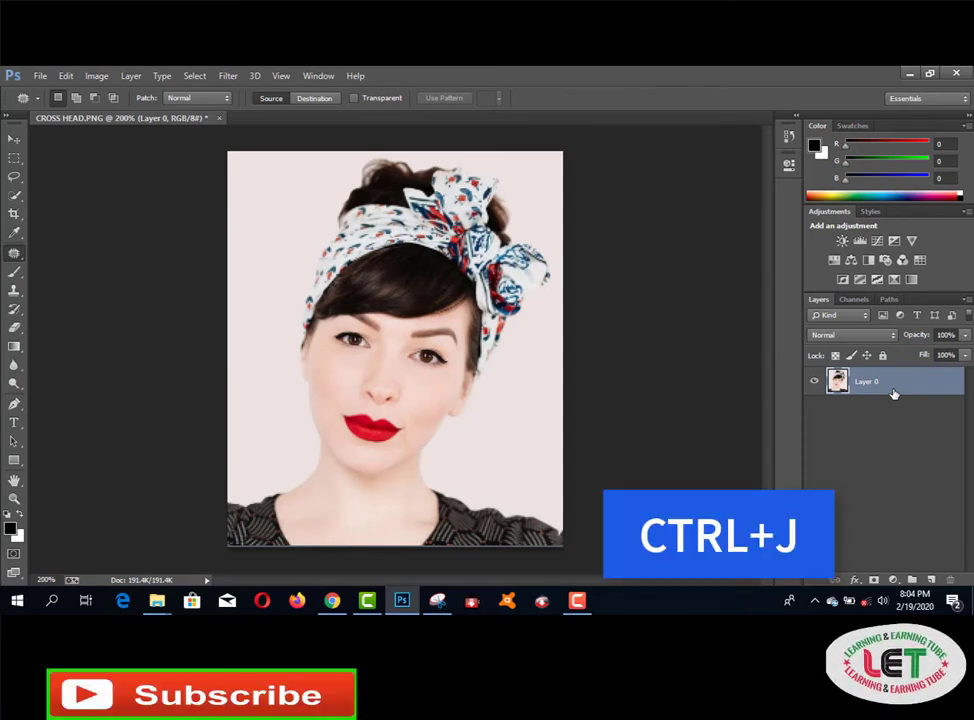
# Duplicate Layer 0 with Ctrl+J to create Layer 0 copy above it
pyautogui.hotkey('ctrl', 'j')
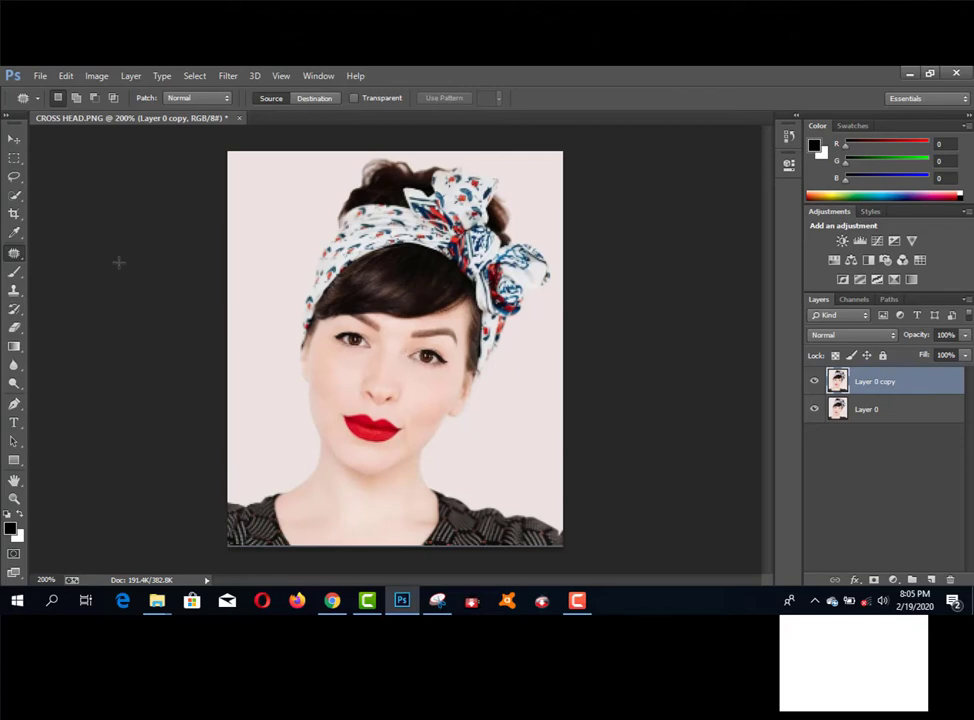
# Lasso around the woman's head and headscarf and copy the selection onto a new Layer 1
pyautogui.click(20, 181)
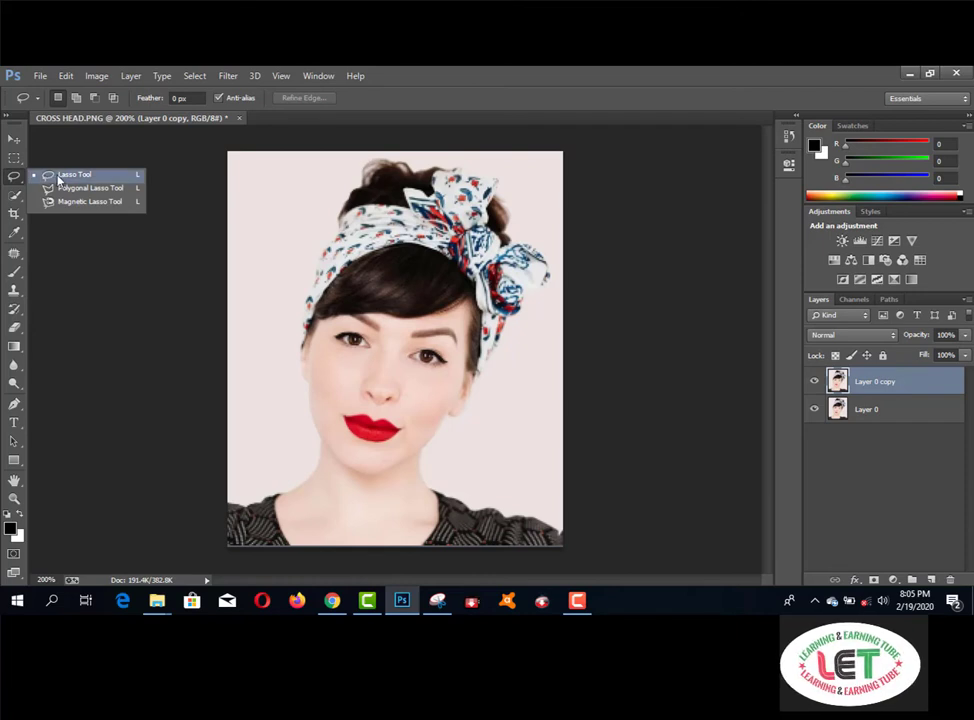
pyautogui.click(58, 178)
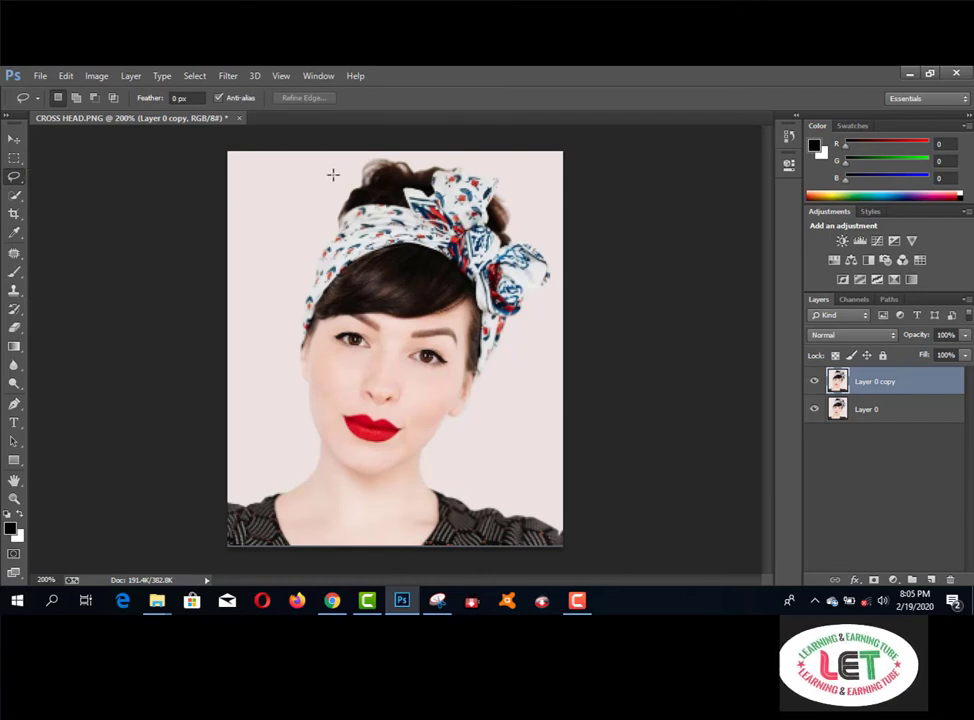
pyautogui.moveTo(336, 167)
pyautogui.mouseDown()
pyautogui.moveTo(411, 154)
pyautogui.moveTo(545, 224)
pyautogui.mouseUp()
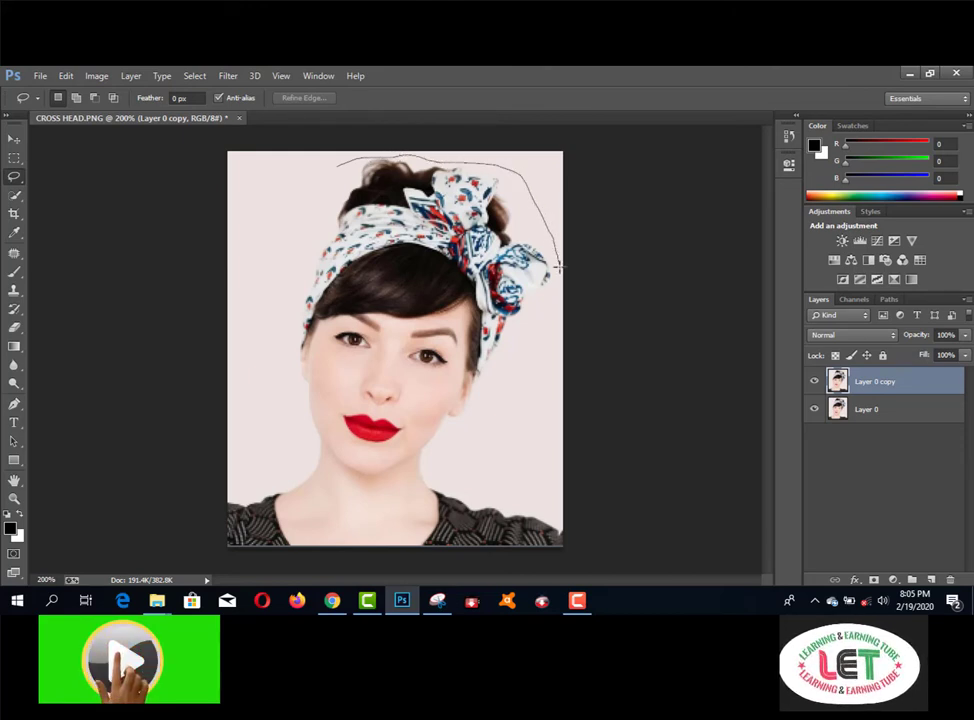
pyautogui.moveTo(545, 224); pyautogui.dragTo(340, 163)
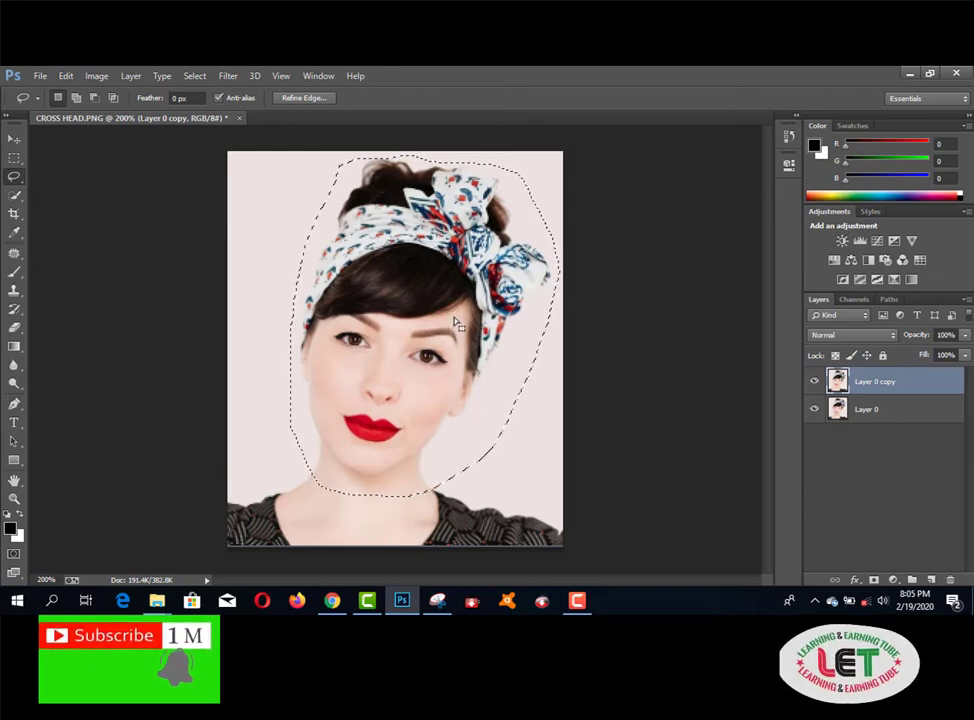
pyautogui.hotkey('ctrl', 'j')
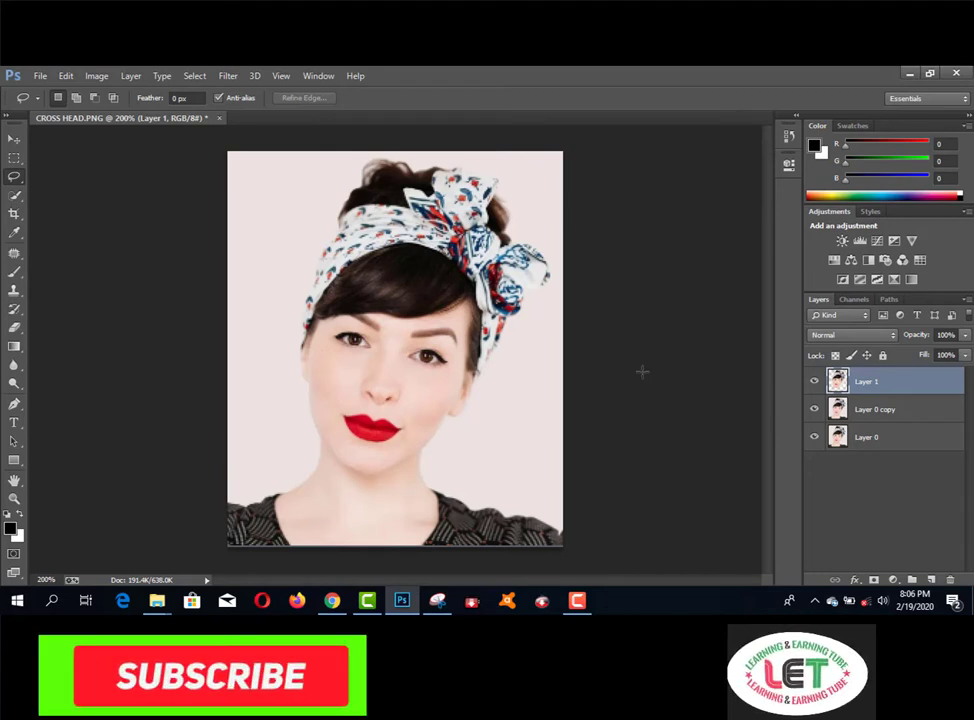
# Rotate the Layer 1 head about 8.5° into a tilt and nudge it slightly left over the neck
pyautogui.hotkey('ctrl', 't')
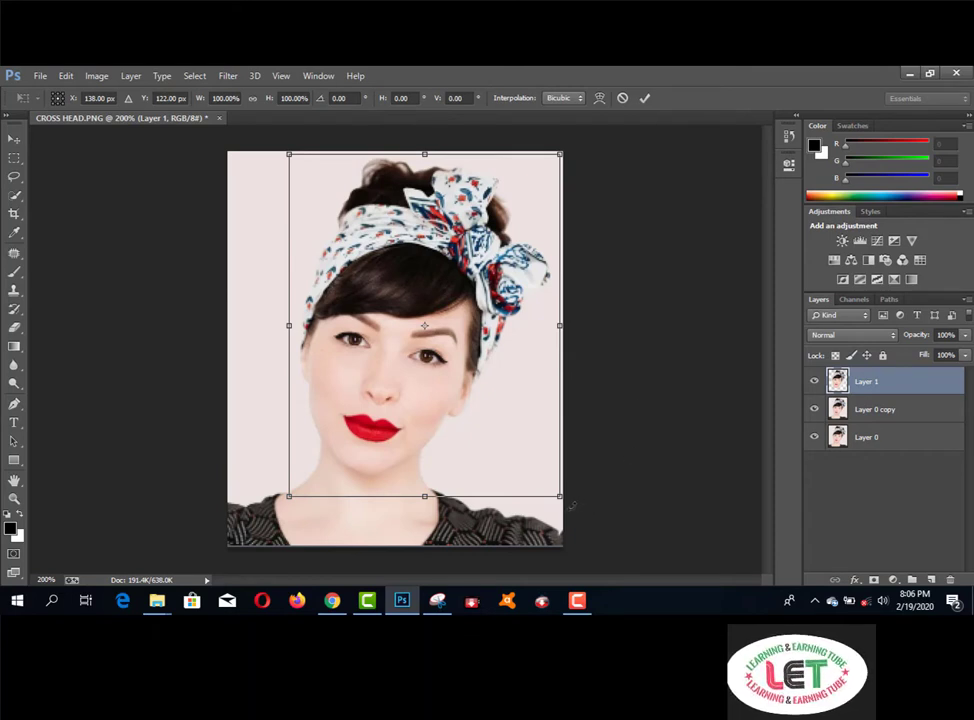
pyautogui.moveTo(572, 505); pyautogui.dragTo(619, 502)
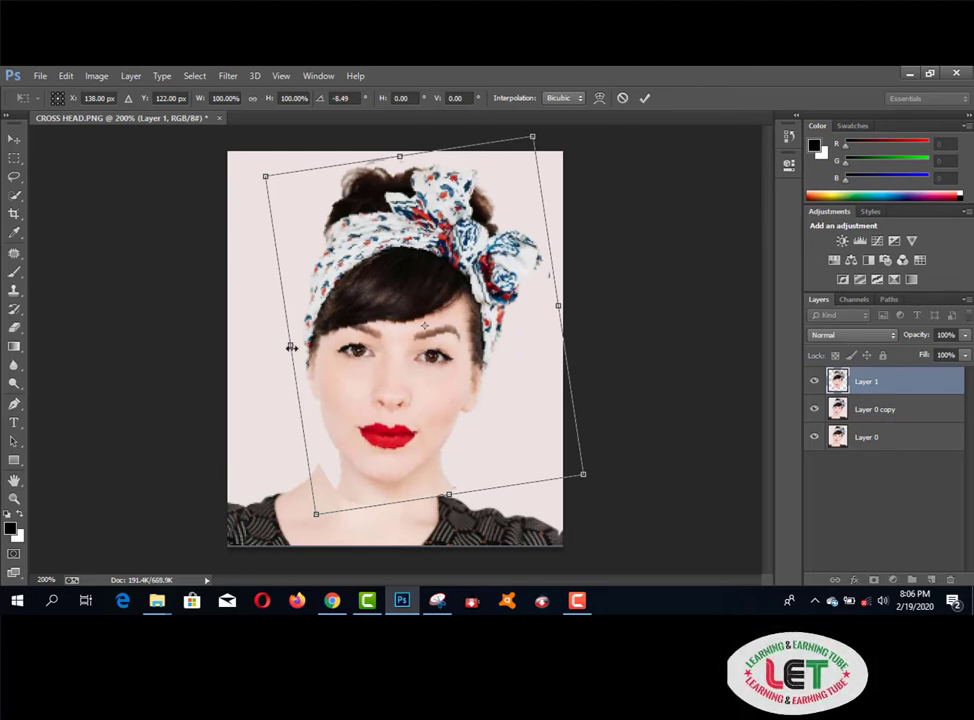
pyautogui.click(14, 145)
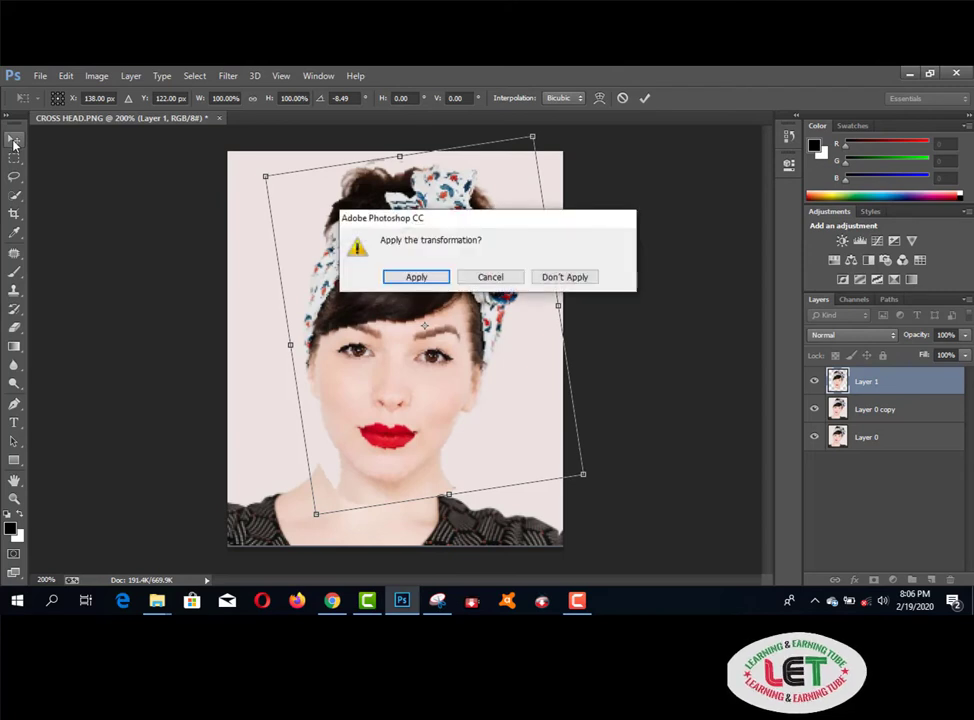
pyautogui.click(420, 280)
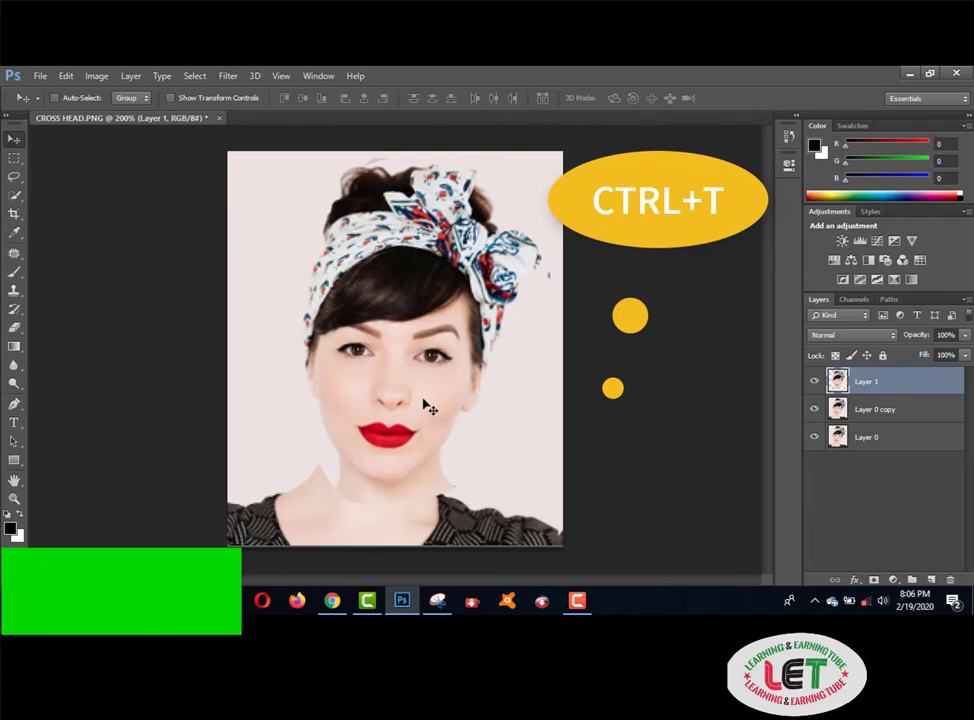
pyautogui.moveTo(430, 405); pyautogui.dragTo(401, 391)
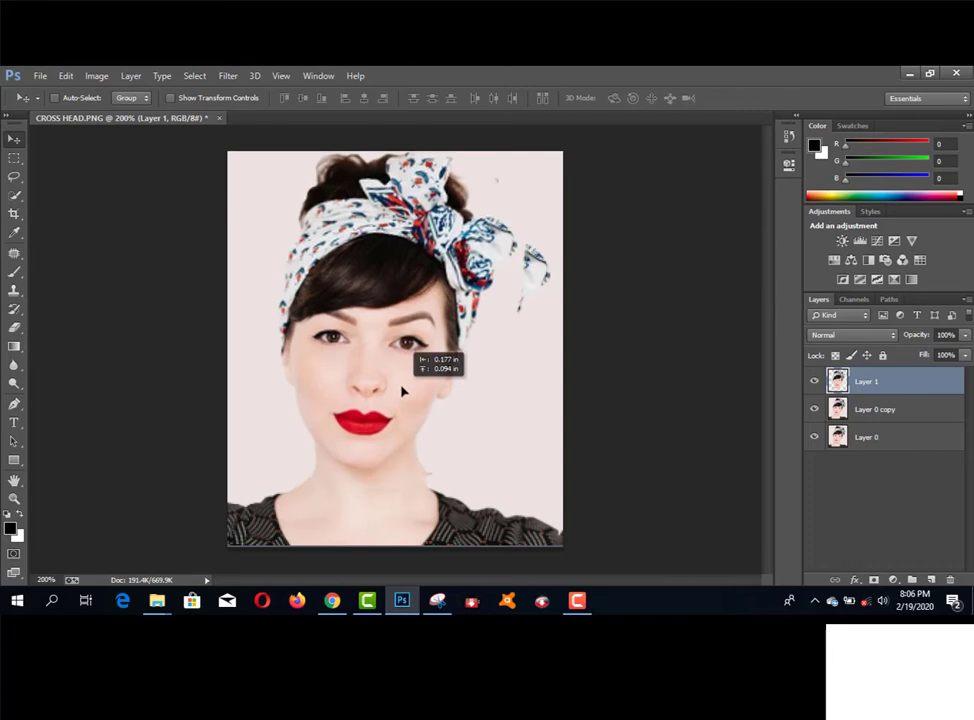
pyautogui.moveTo(402, 391); pyautogui.dragTo(402, 391)
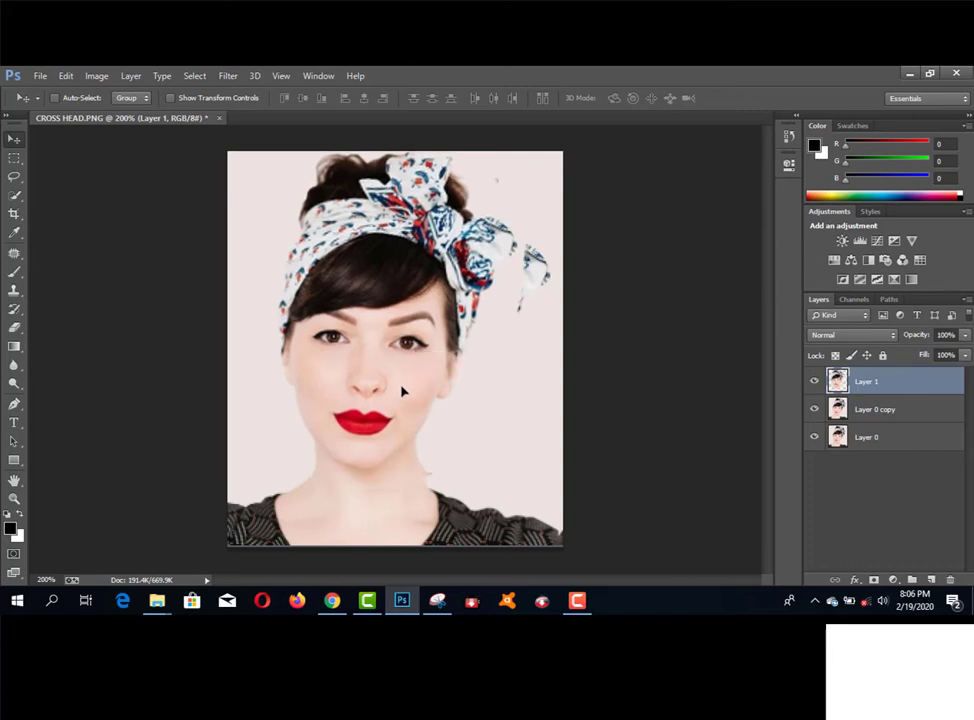
# Zoom in from 300% to 500% on the jagged neck seam below the red lips
pyautogui.click(14, 498)
pyautogui.click(380, 497)
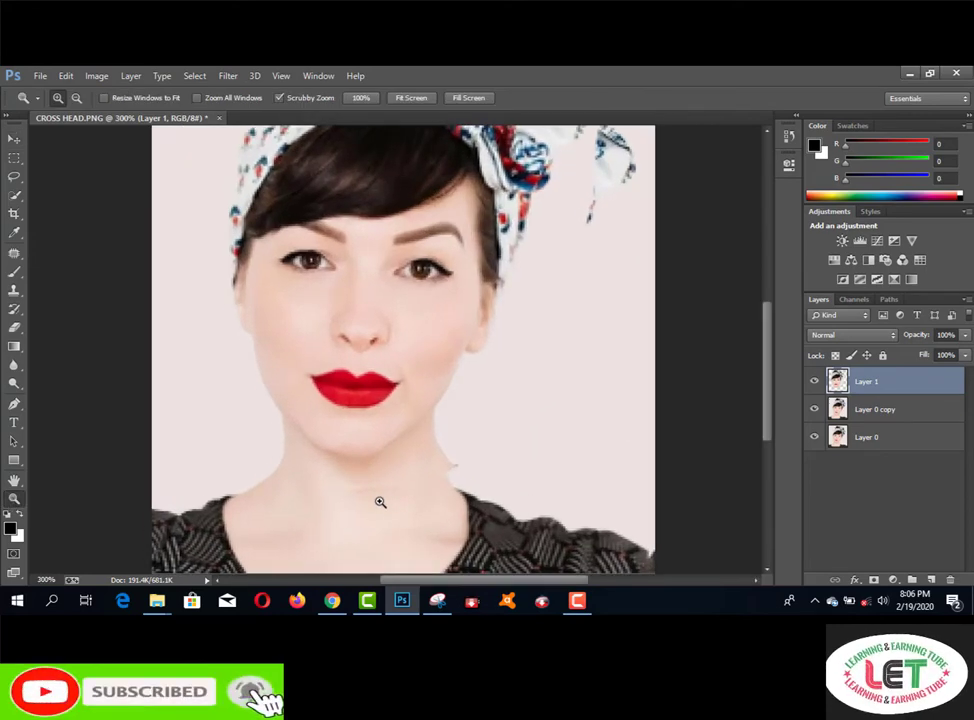
pyautogui.click(380, 502)
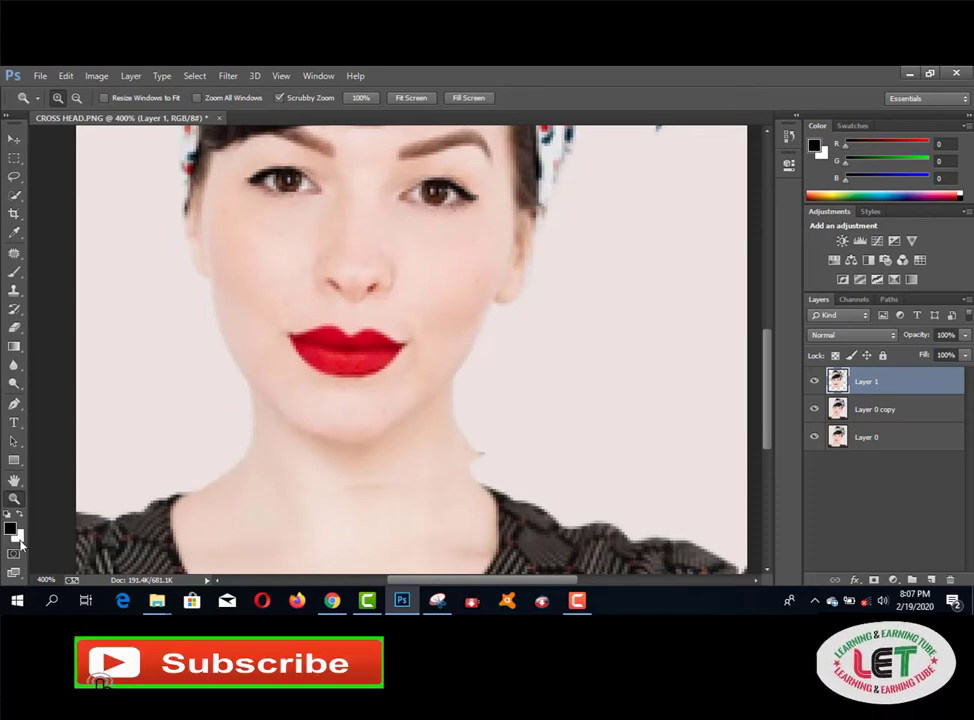
pyautogui.click(965, 355)
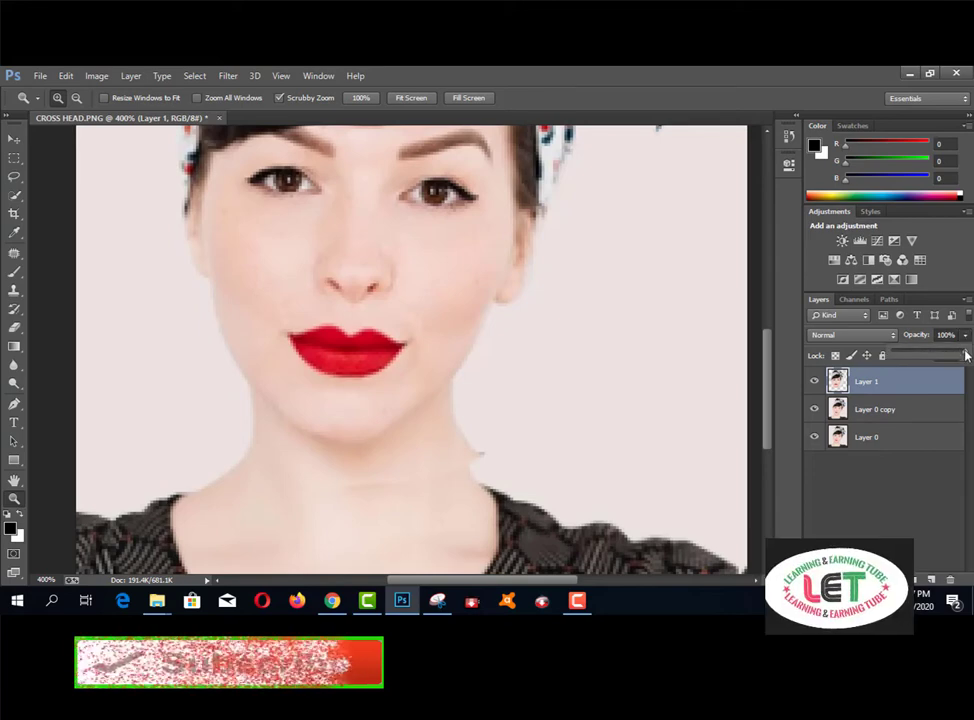
pyautogui.keyDown('alt'); pyautogui.click(399, 479); pyautogui.keyUp('alt')
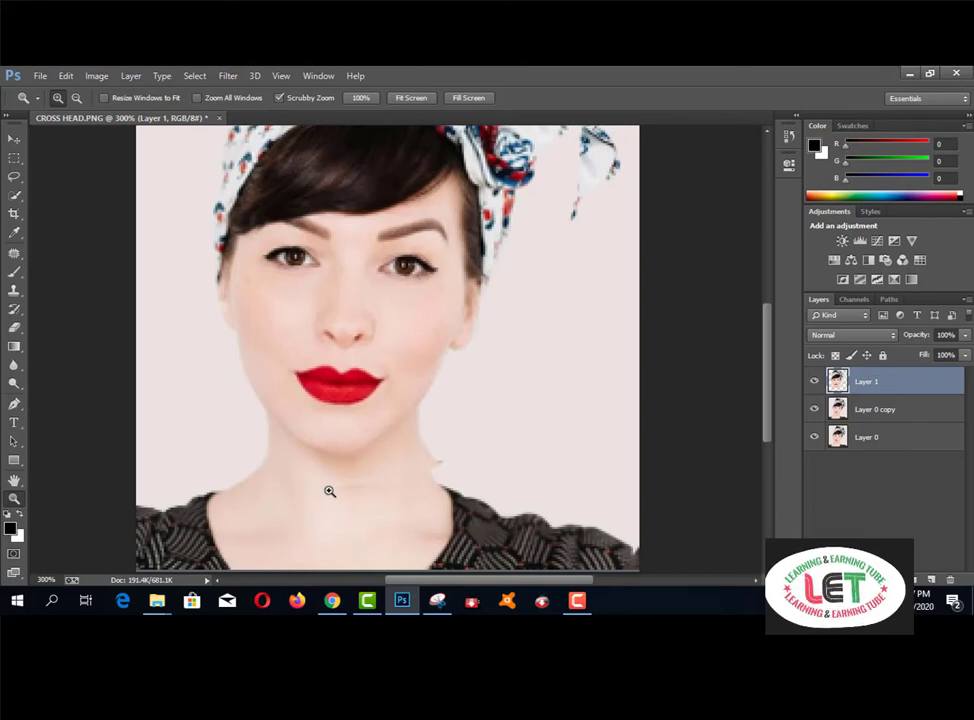
pyautogui.scroll(-1, 358, 500)
pyautogui.click(364, 459)
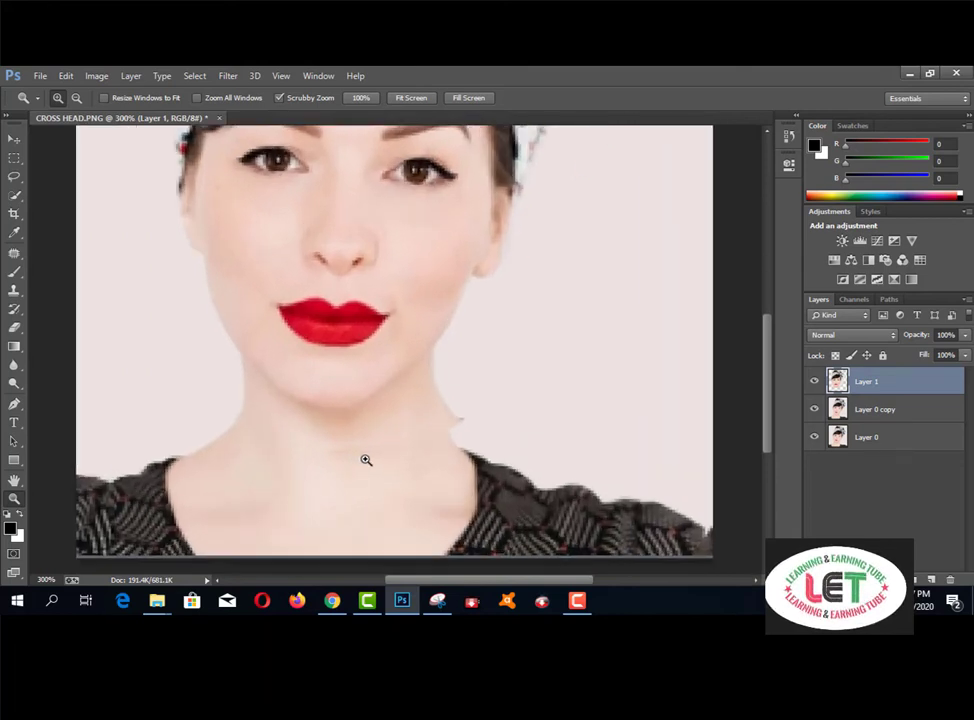
pyautogui.click(364, 459)
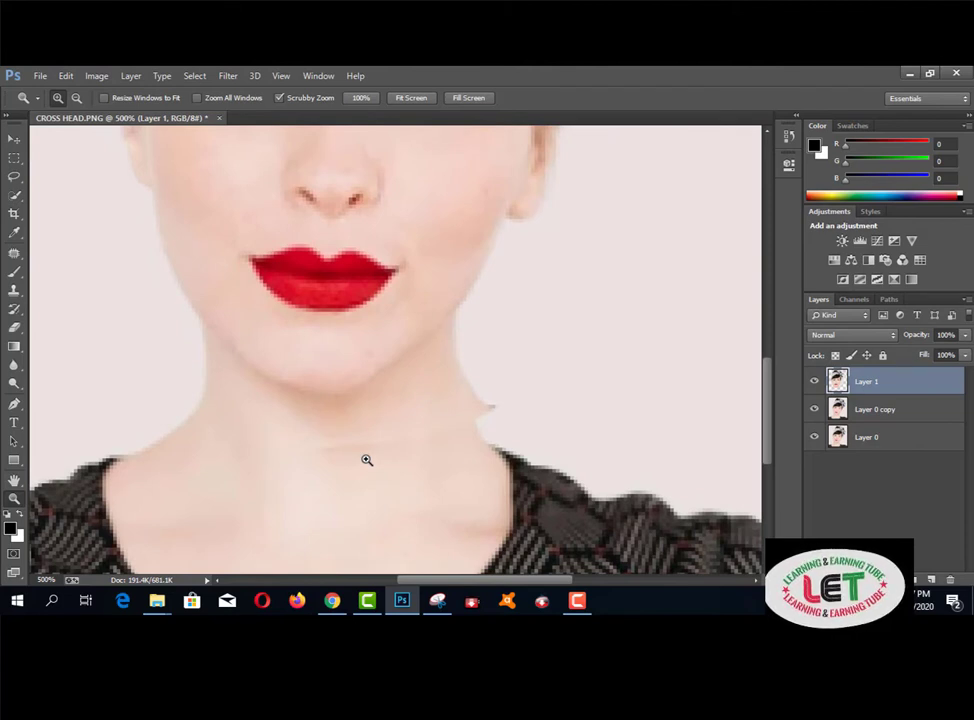
# Choose the Brush Tool and Alt-click the neck to sample its skin tone as paint colour
pyautogui.click(20, 274)
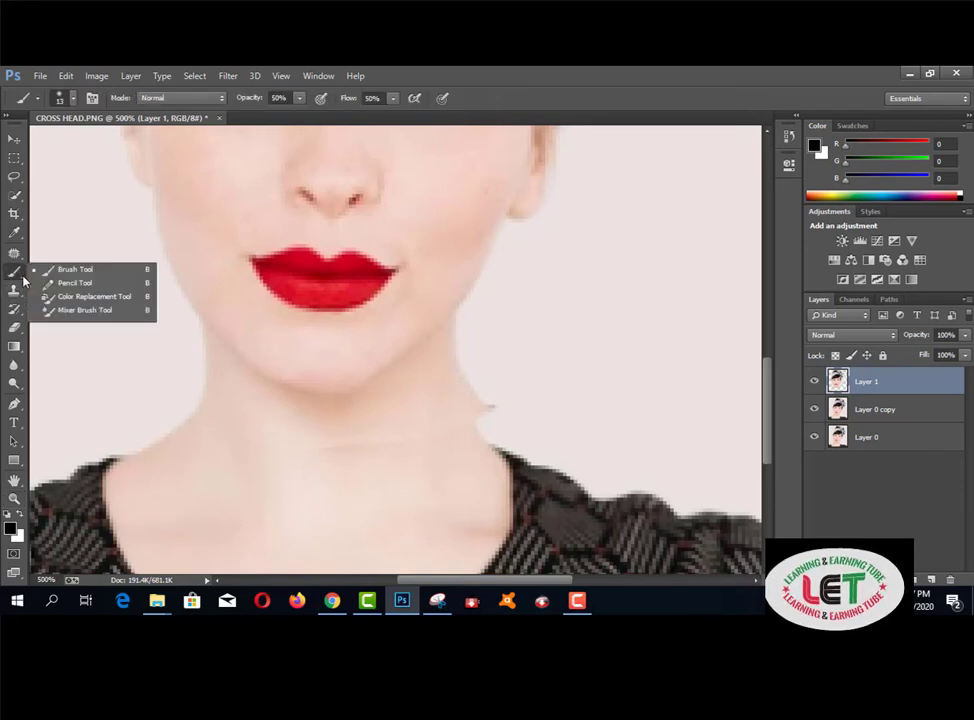
pyautogui.click(65, 272)
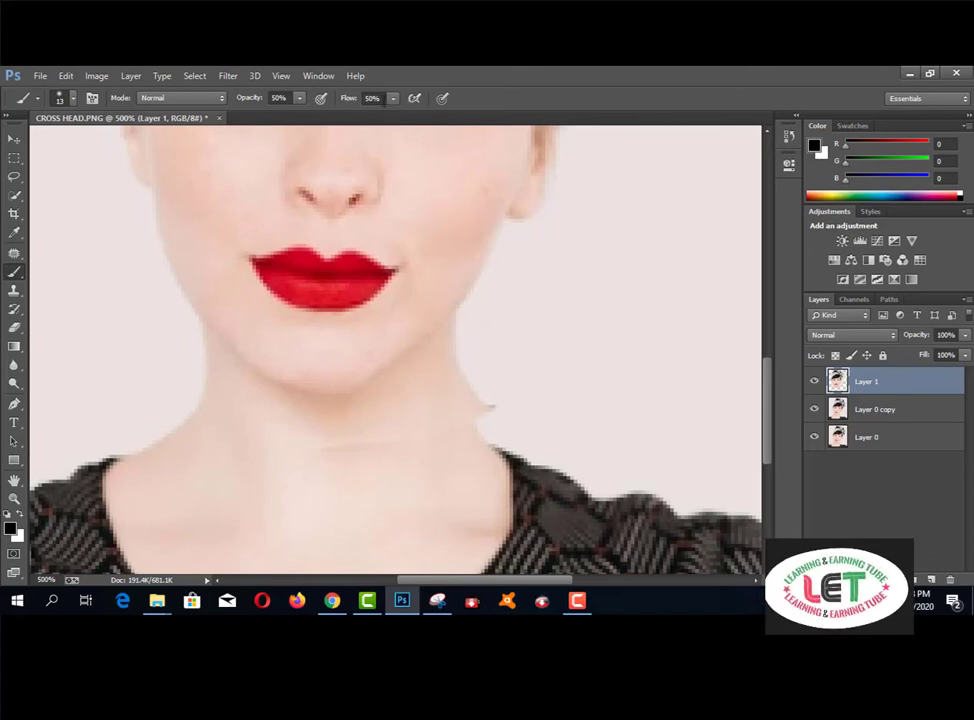
pyautogui.keyDown('alt'); pyautogui.click(438, 431); pyautogui.keyUp('alt')
pyautogui.scroll(-3, 402, 317)
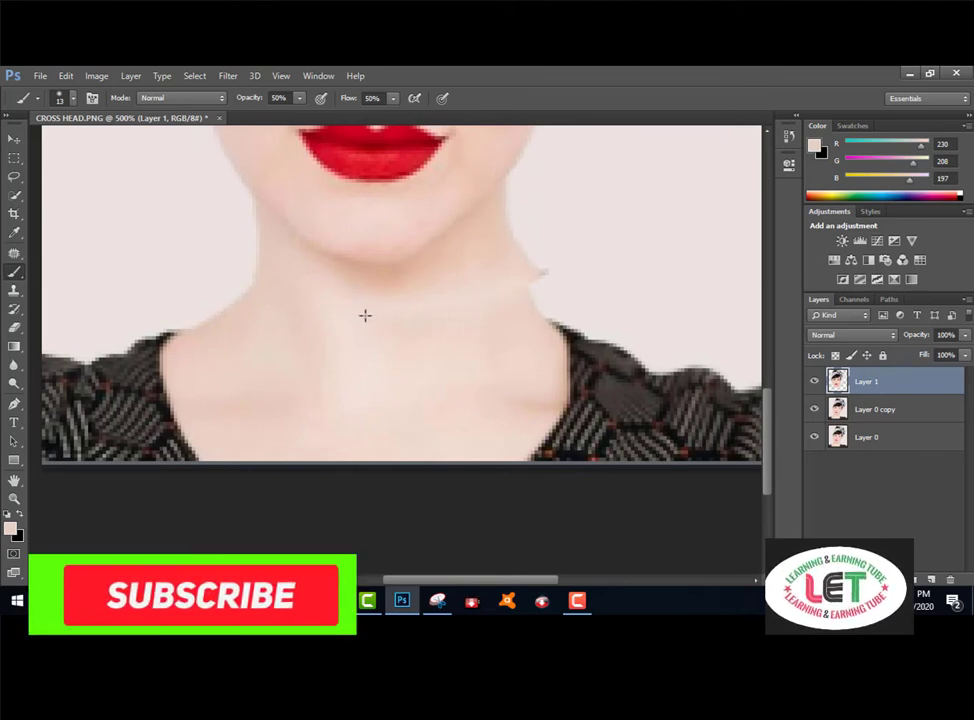
pyautogui.scroll(2, 452, 366)
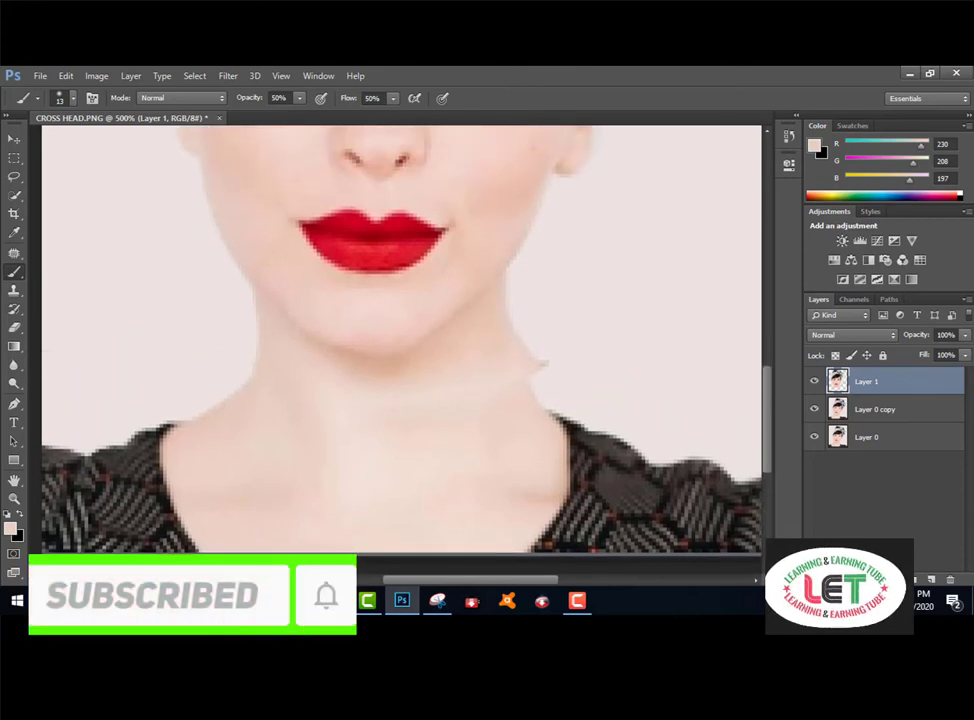
# In the foreground Color Picker, sample a lighter skin tone, R236 G215 B204 (ecd7cc), and accept it
pyautogui.click(10, 527)
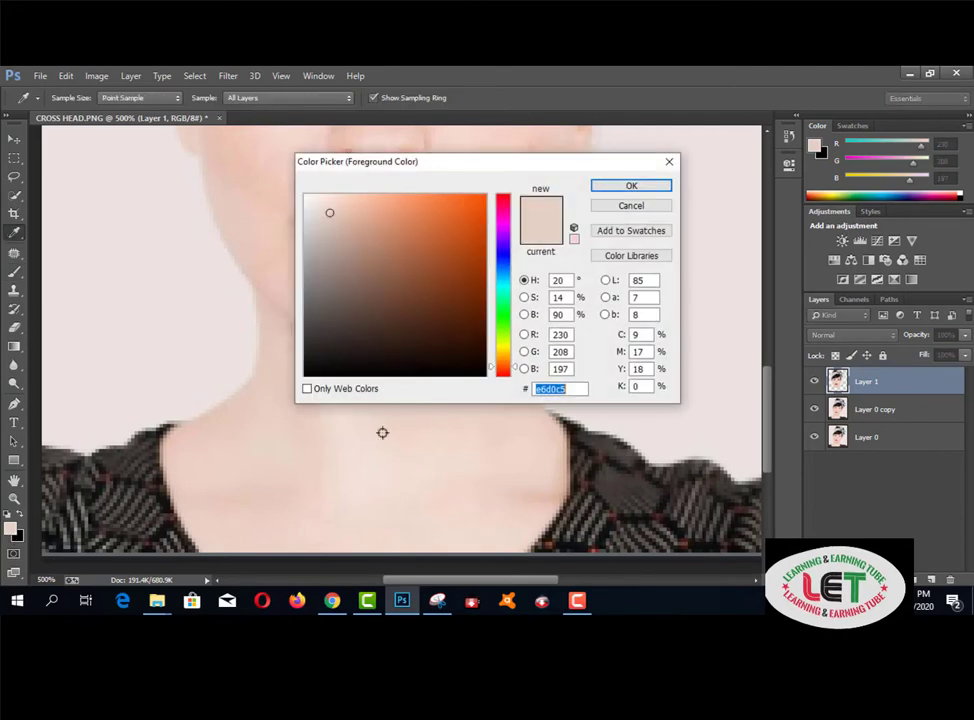
pyautogui.click(450, 413)
pyautogui.moveTo(476, 167); pyautogui.dragTo(687, 162)
pyautogui.click(472, 402)
pyautogui.click(443, 409)
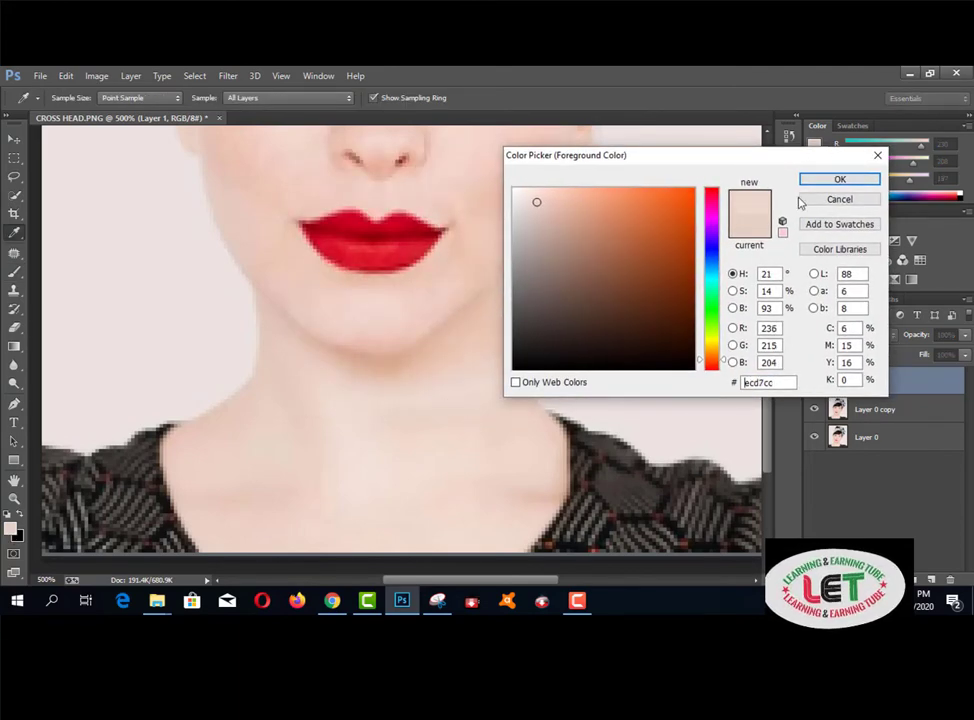
pyautogui.click(838, 180)
pyautogui.press('b')
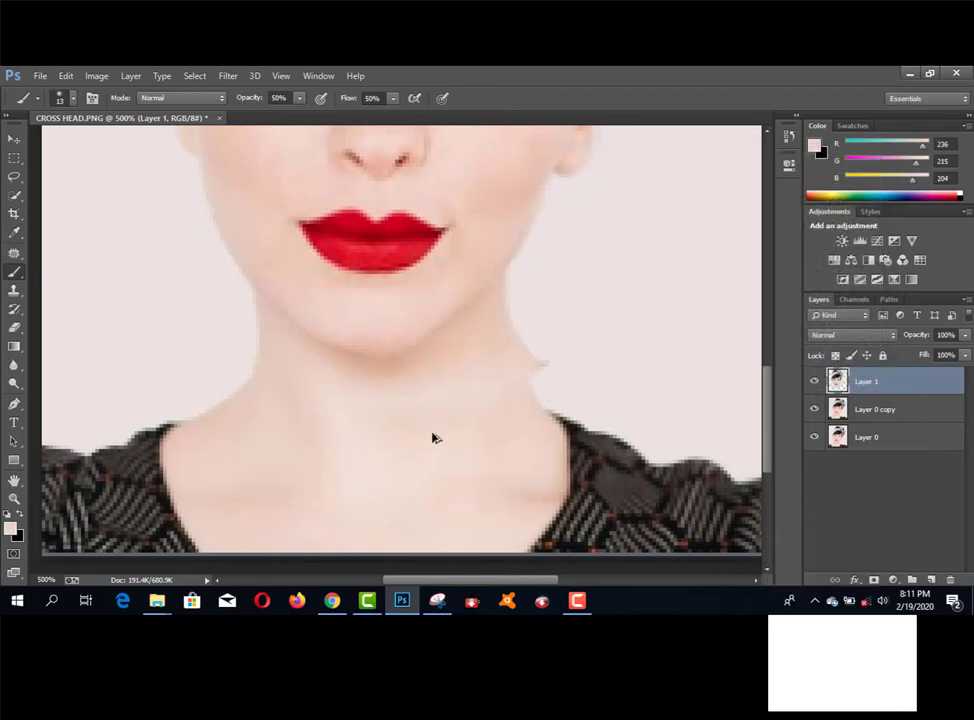
# Select Layer 1, Layer 0 copy and Layer 0 together and merge them into one Layer 1
pyautogui.keyDown('alt'); pyautogui.click(406, 432); pyautogui.keyUp('alt')
pyautogui.keyDown('alt'); pyautogui.click(398, 394); pyautogui.keyUp('alt')
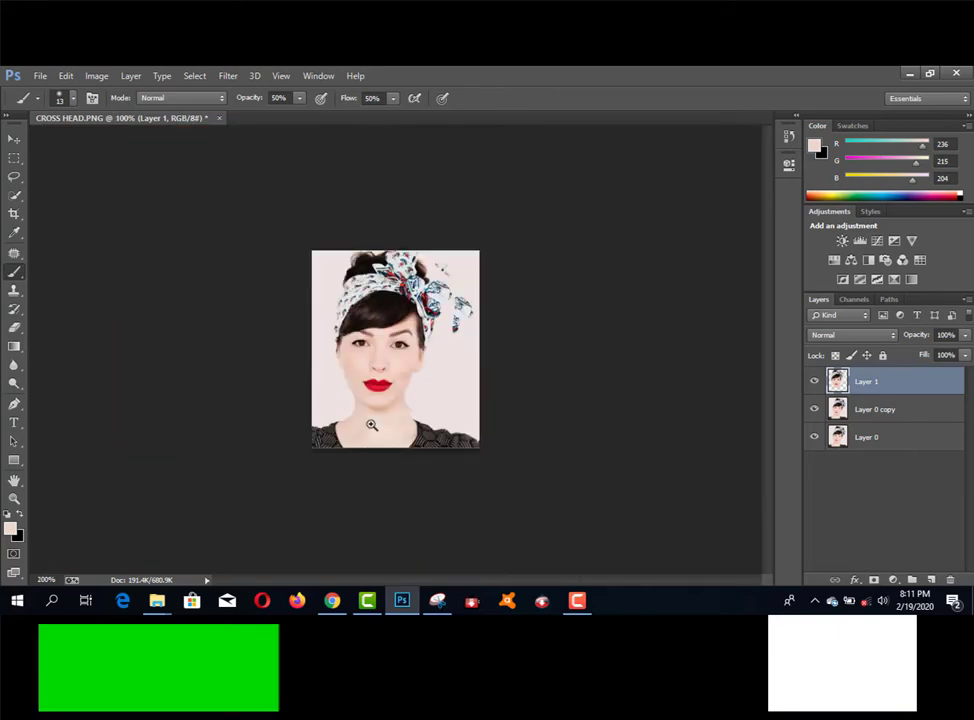
pyautogui.click(374, 424)
pyautogui.click(444, 451)
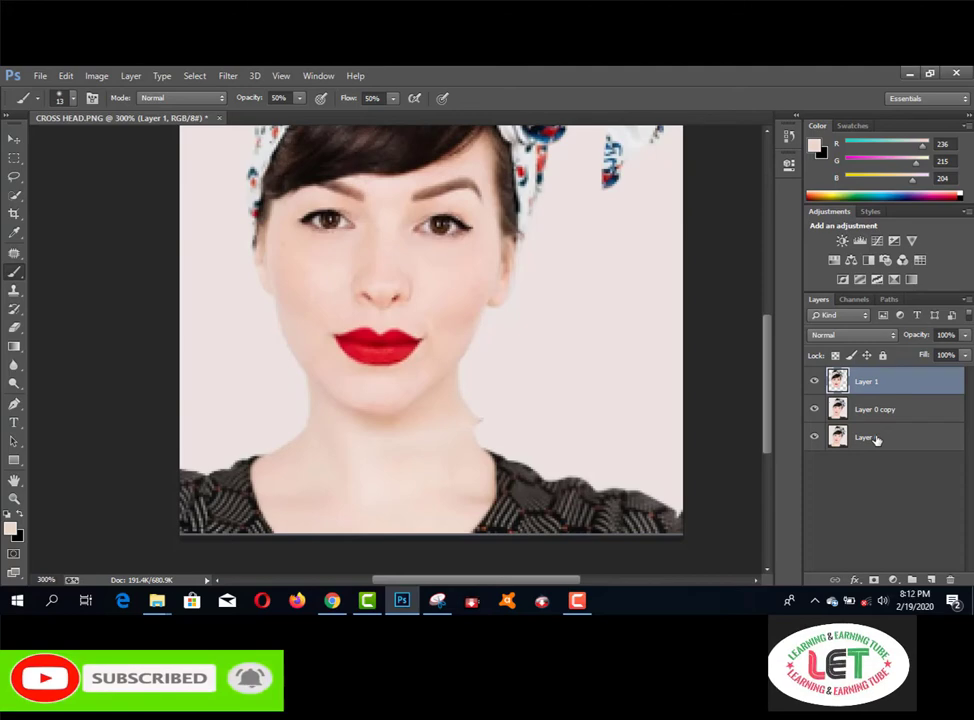
pyautogui.keyDown('ctrl'); pyautogui.click(876, 438); pyautogui.keyUp('ctrl')
pyautogui.keyDown('ctrl'); pyautogui.click(885, 410); pyautogui.keyUp('ctrl')
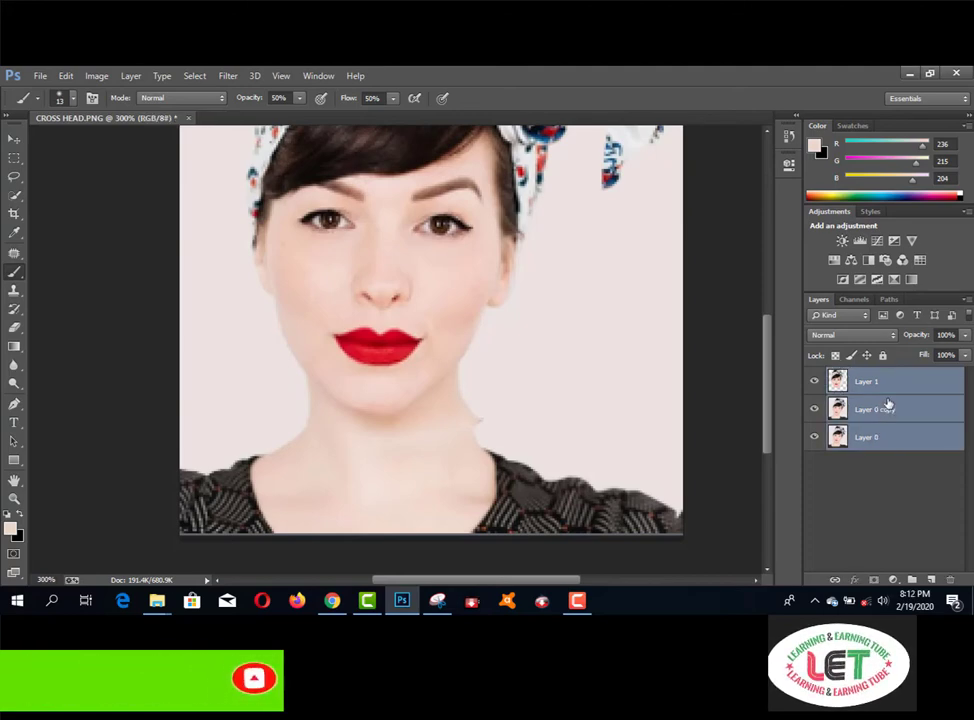
pyautogui.rightClick(945, 398)
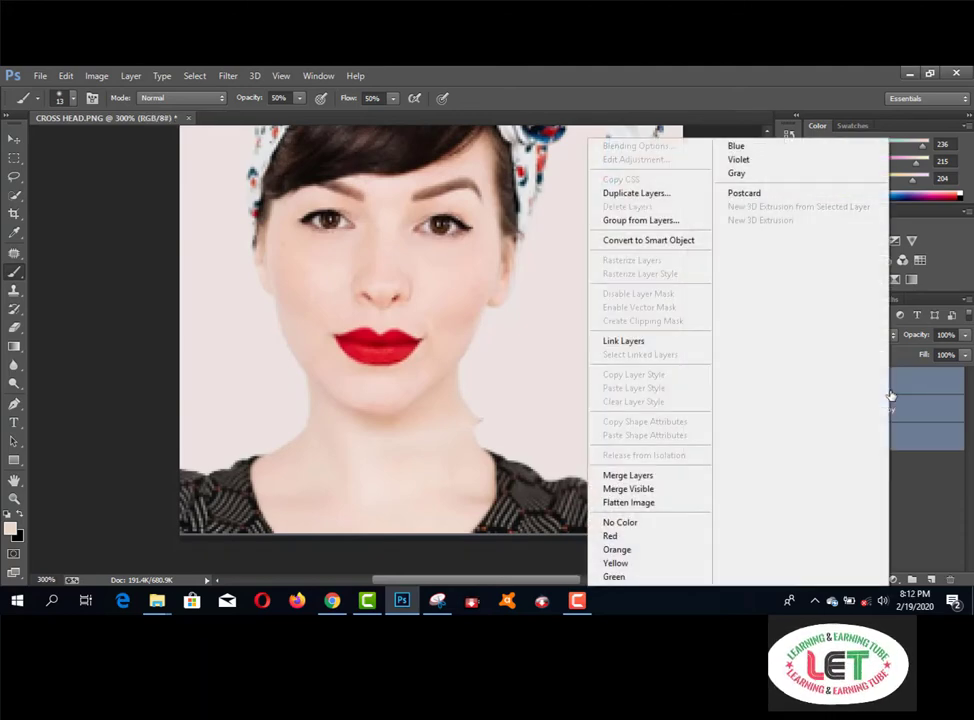
pyautogui.click(640, 475)
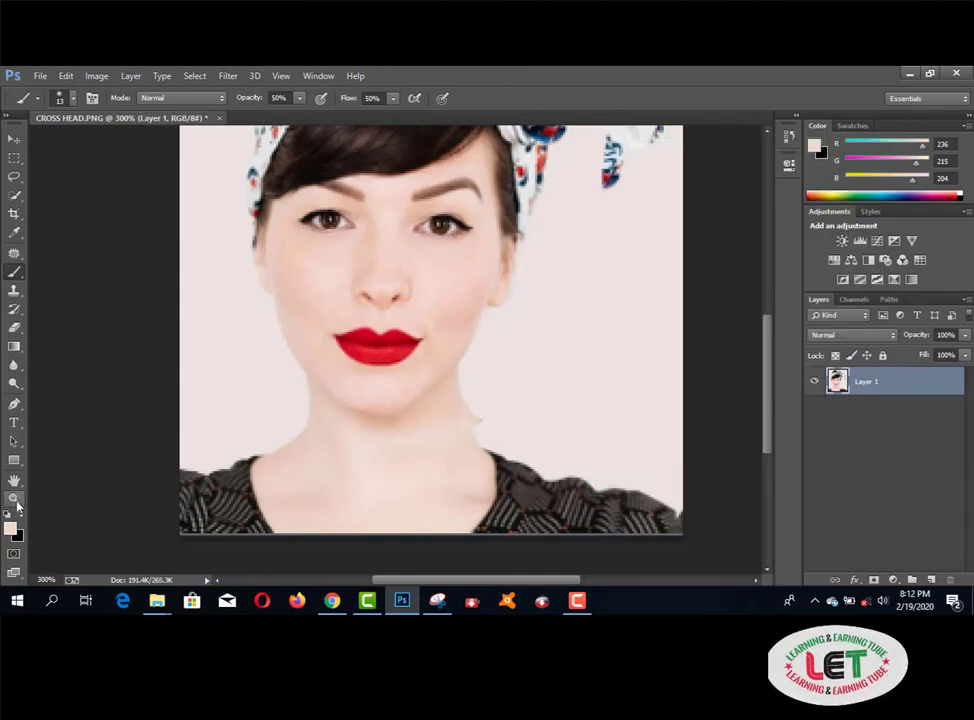
# At 600% zoom, clone-stamp clean background over the notch on the neck's right edge
pyautogui.click(14, 497)
pyautogui.click(470, 440)
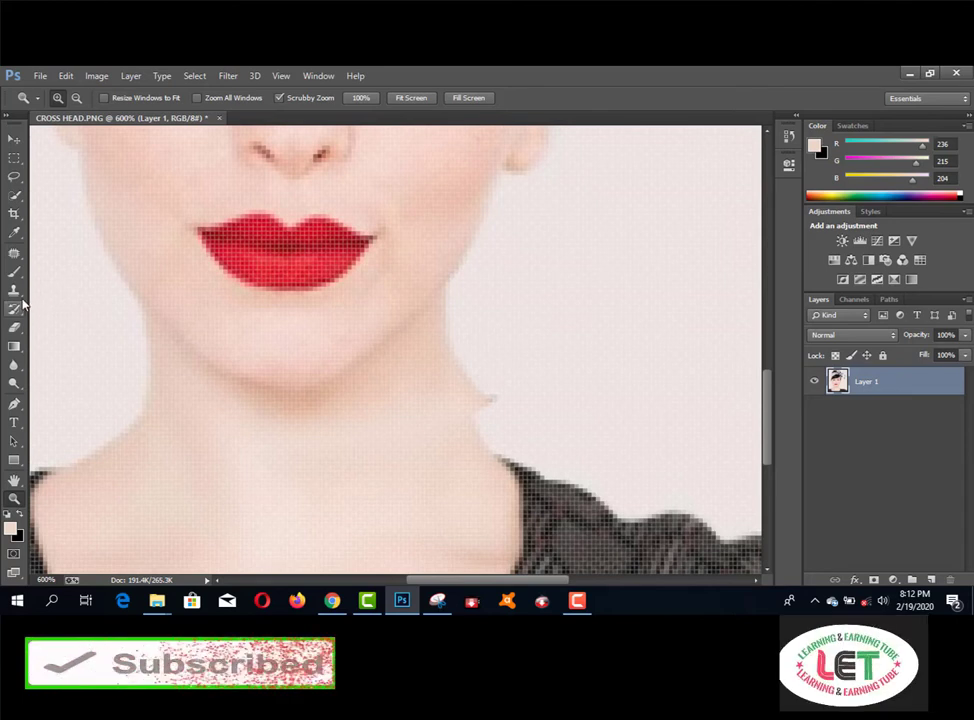
pyautogui.click(16, 292)
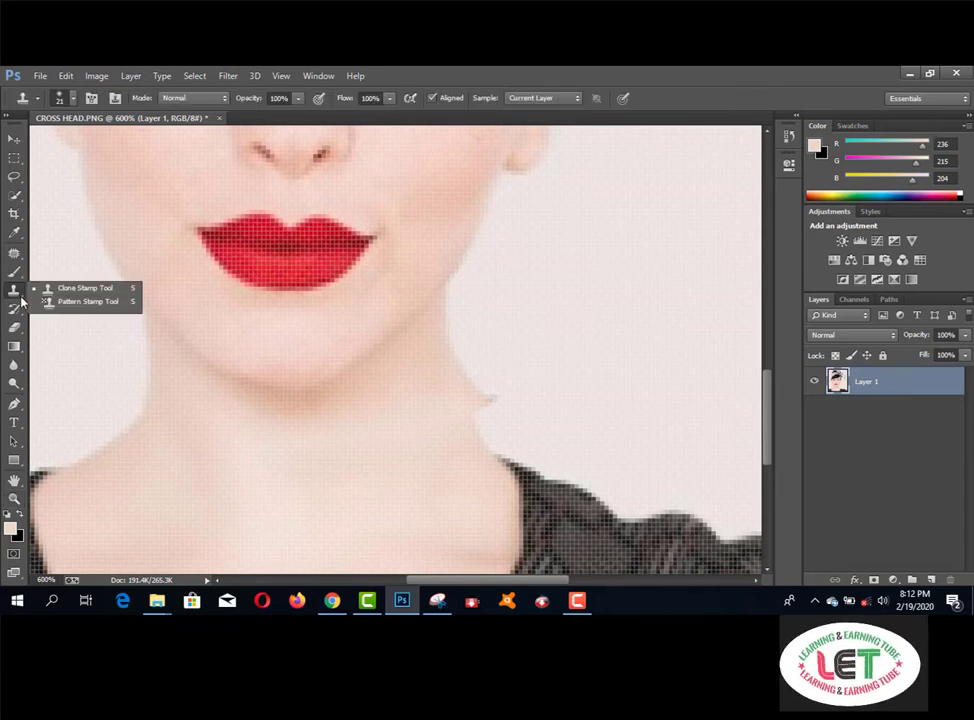
pyautogui.click(76, 289)
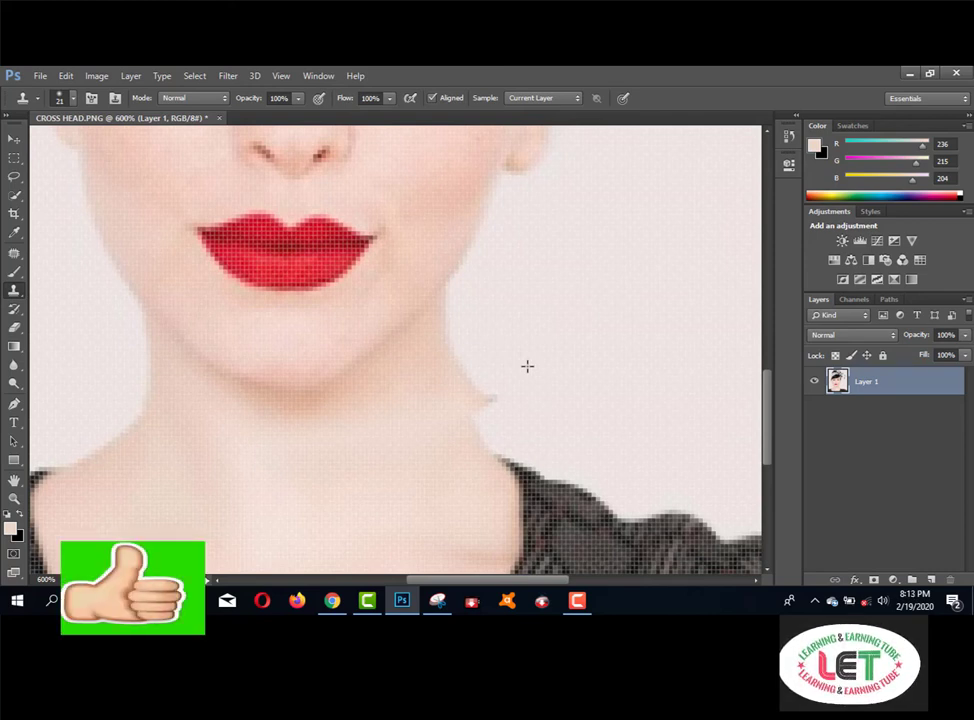
pyautogui.moveTo(527, 366); pyautogui.dragTo(489, 346)
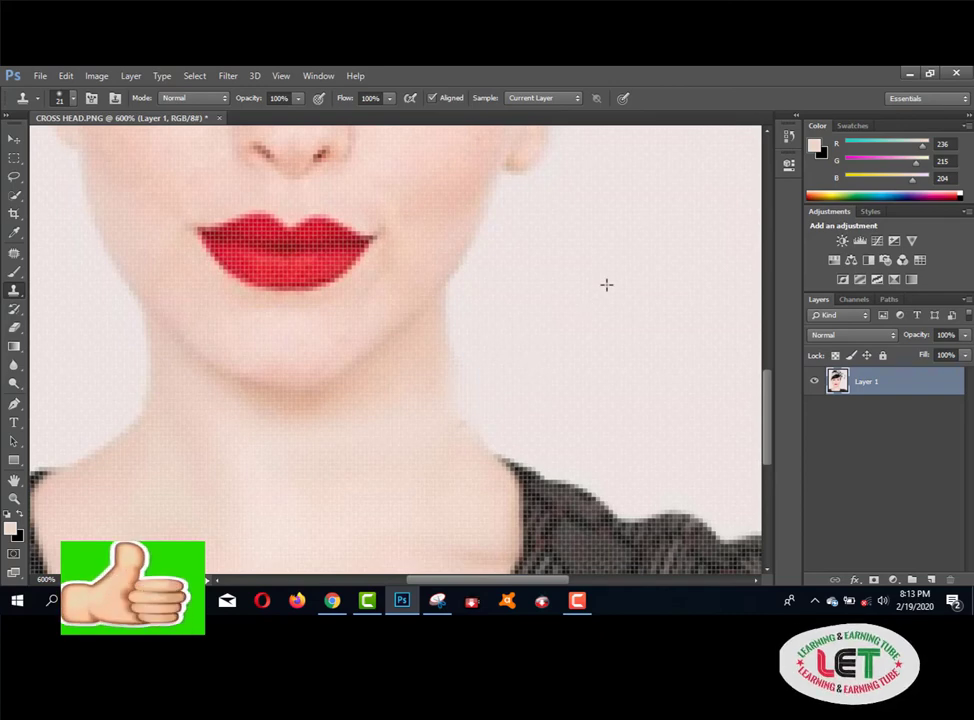
pyautogui.keyDown('alt'); pyautogui.click(393, 385); pyautogui.keyUp('alt')
pyautogui.keyDown('alt'); pyautogui.click(385, 380); pyautogui.keyUp('alt')
pyautogui.keyDown('alt'); pyautogui.click(374, 374); pyautogui.keyUp('alt')
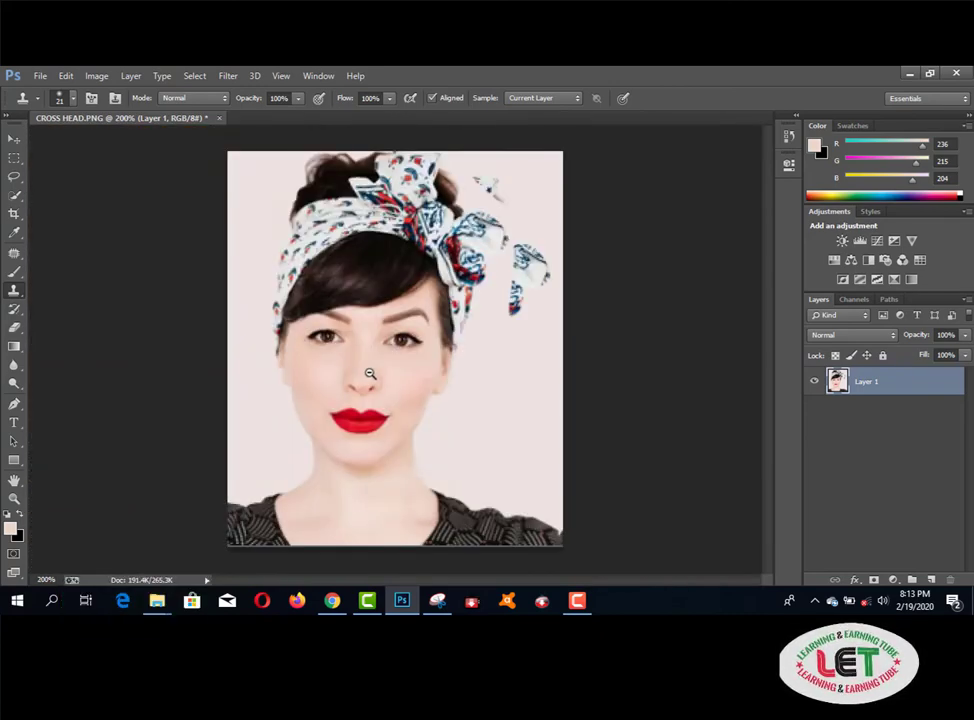
pyautogui.keyDown('alt'); pyautogui.click(366, 372); pyautogui.keyUp('alt')
pyautogui.keyDown('alt'); pyautogui.click(361, 371); pyautogui.keyUp('alt')
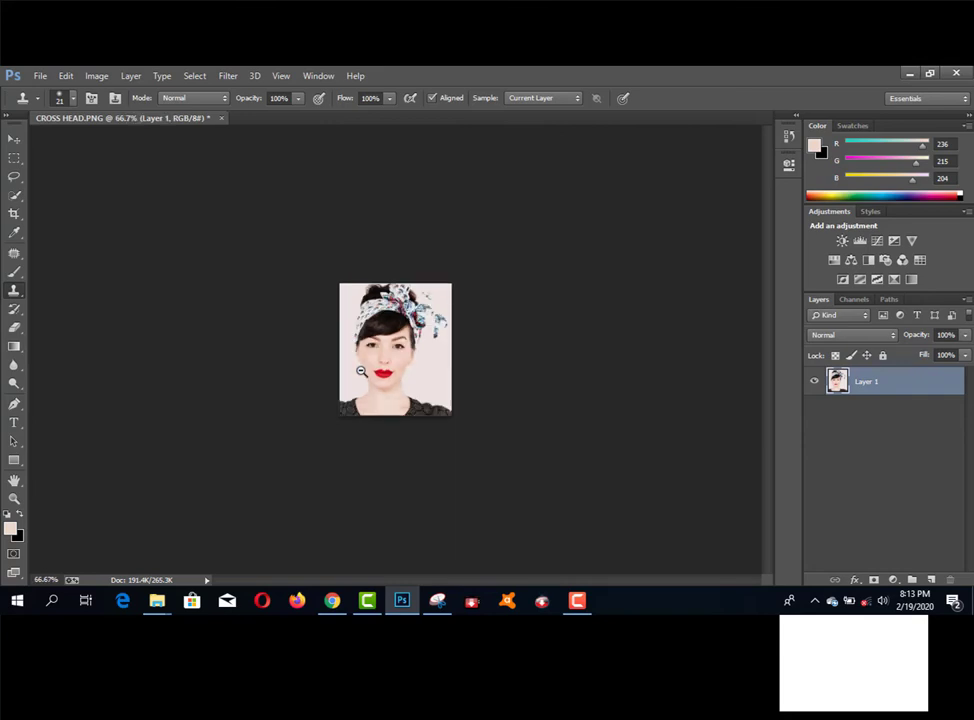